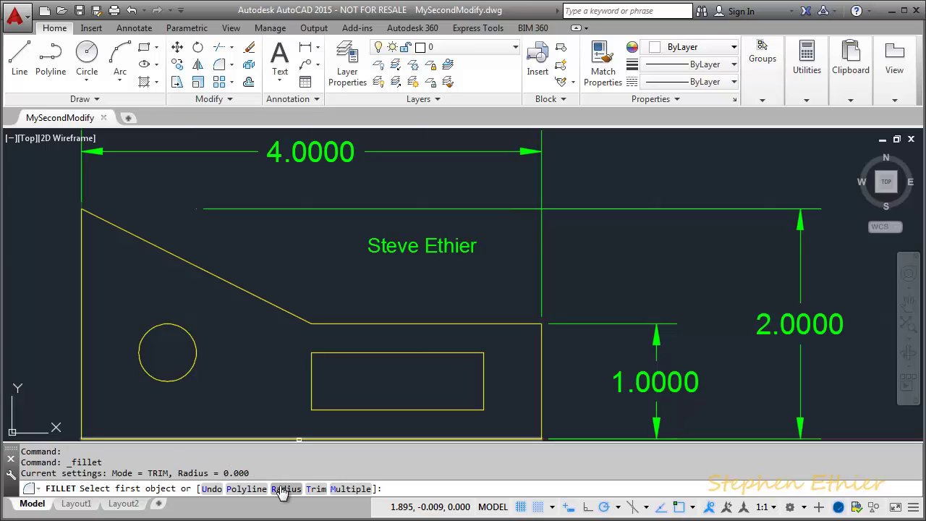
# - Set the fillet radius to 0.25 with the Multiple option and fillet the outline's upper-right corner
pyautogui.click(282, 489)
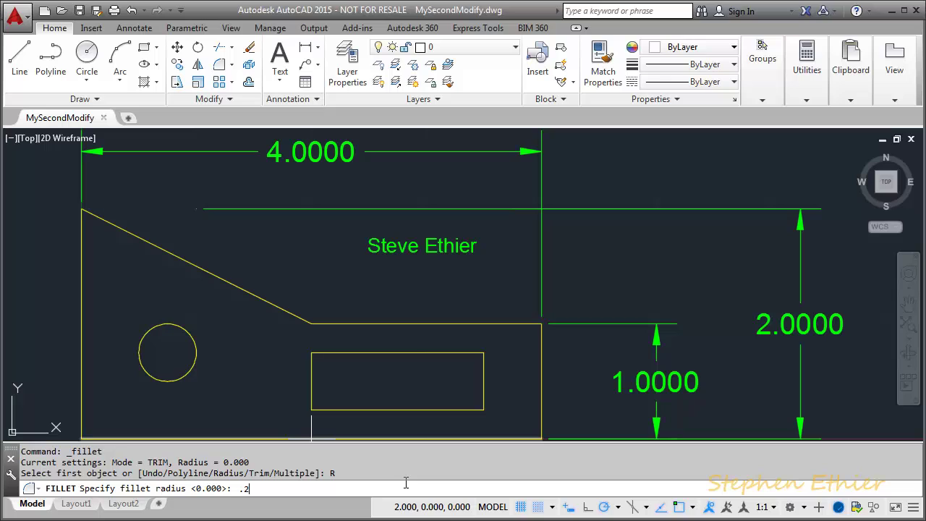
pyautogui.press('Return')
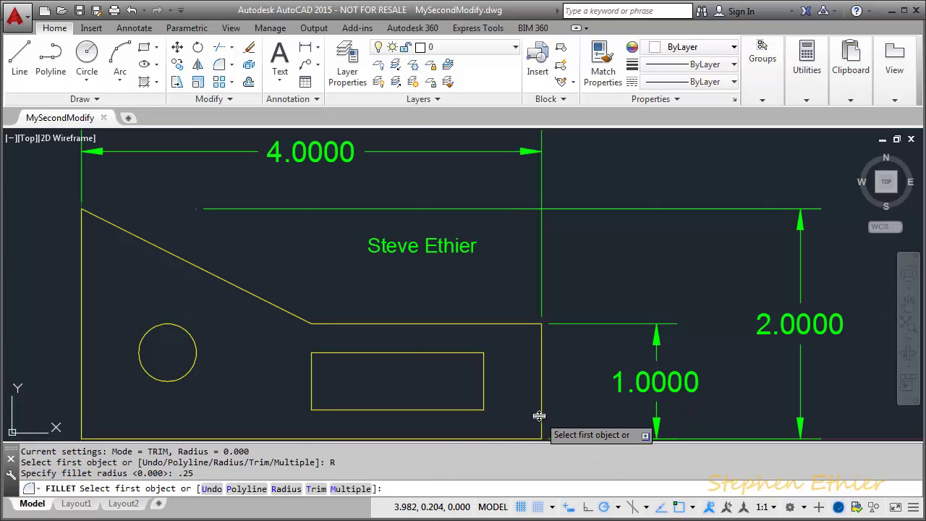
pyautogui.click(340, 489)
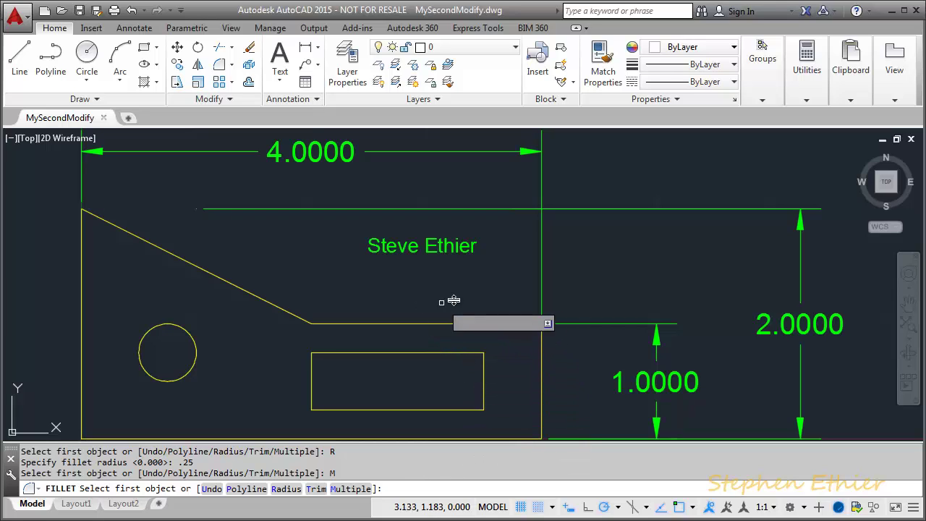
pyautogui.click(541, 349)
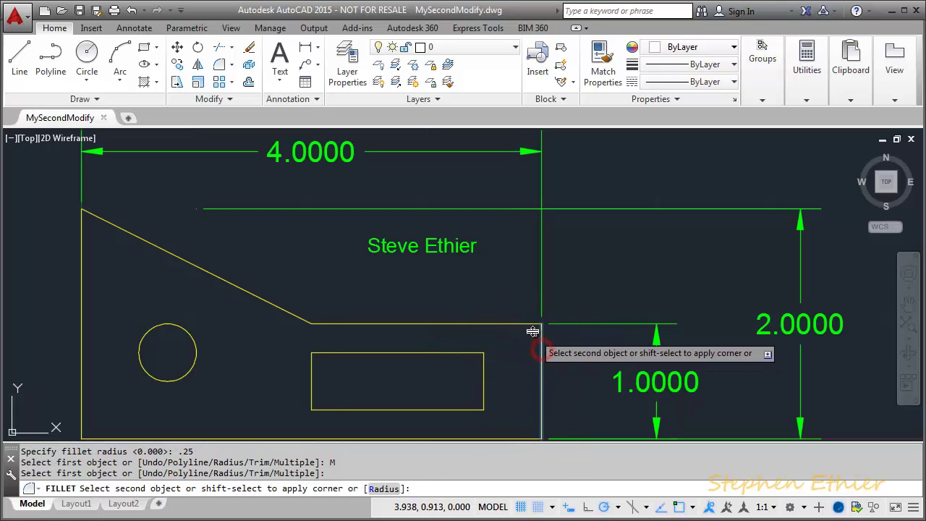
pyautogui.click(494, 323)
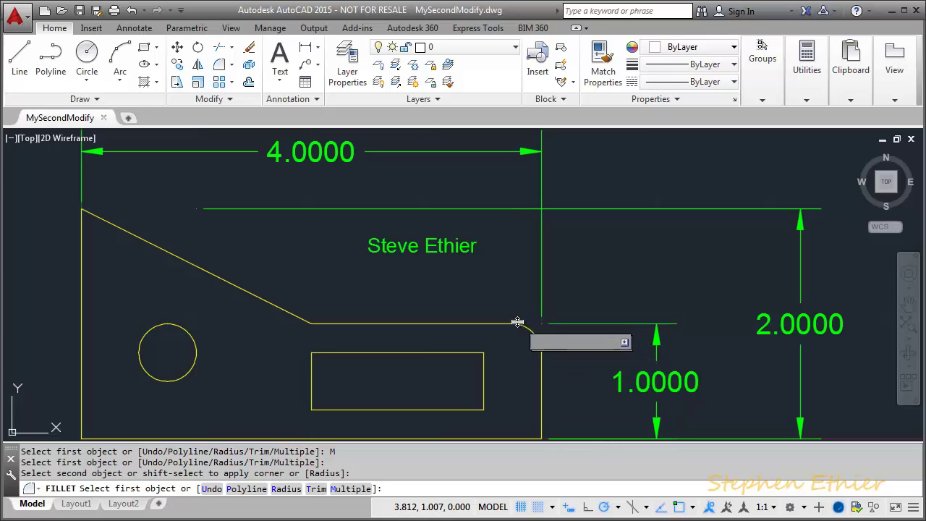
# - Fillet the corner between the horizontal and sloped lines and the outline's upper-left corner at the same radius, ending the command
pyautogui.click(332, 324)
pyautogui.click(296, 316)
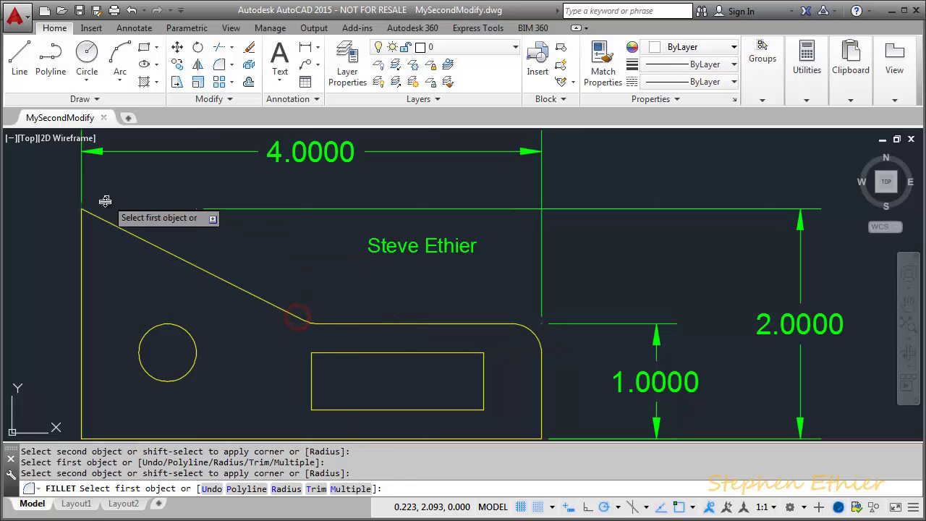
pyautogui.click(113, 226)
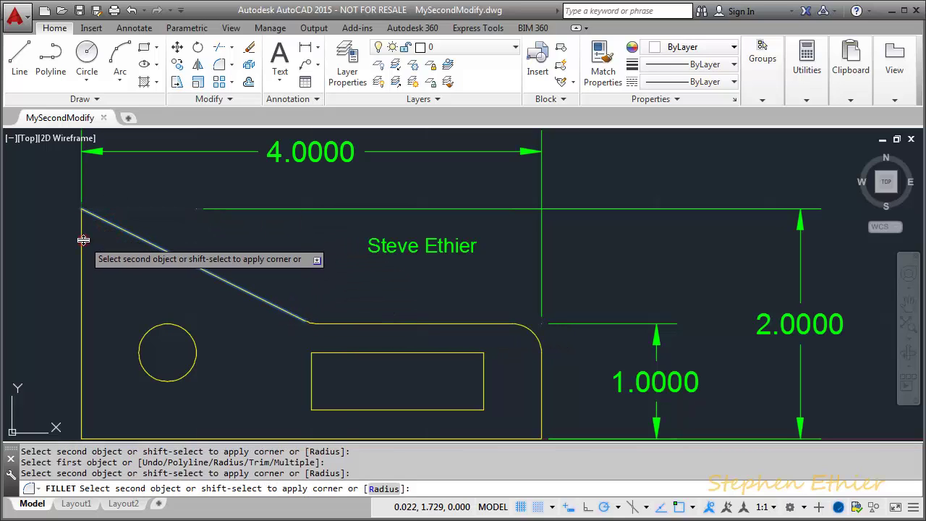
pyautogui.click(83, 240)
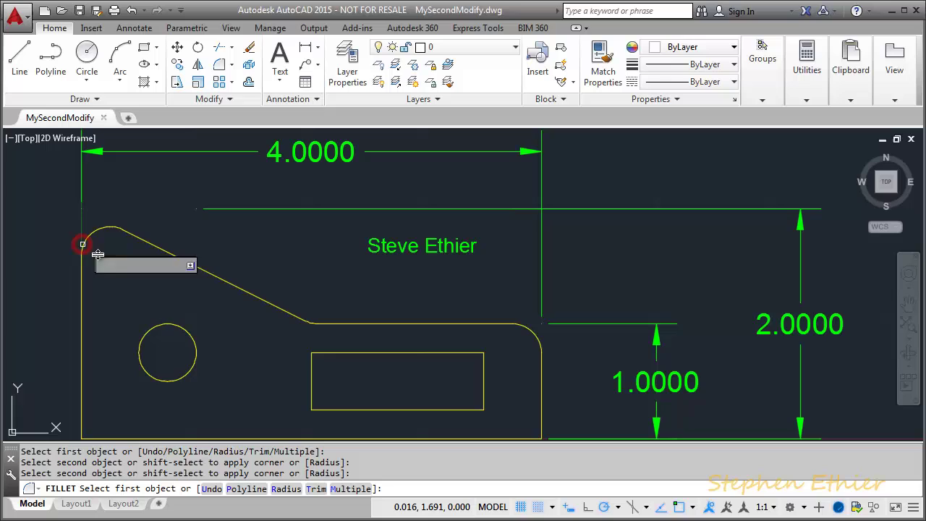
pyautogui.rightClick(124, 299)
pyautogui.click(148, 308)
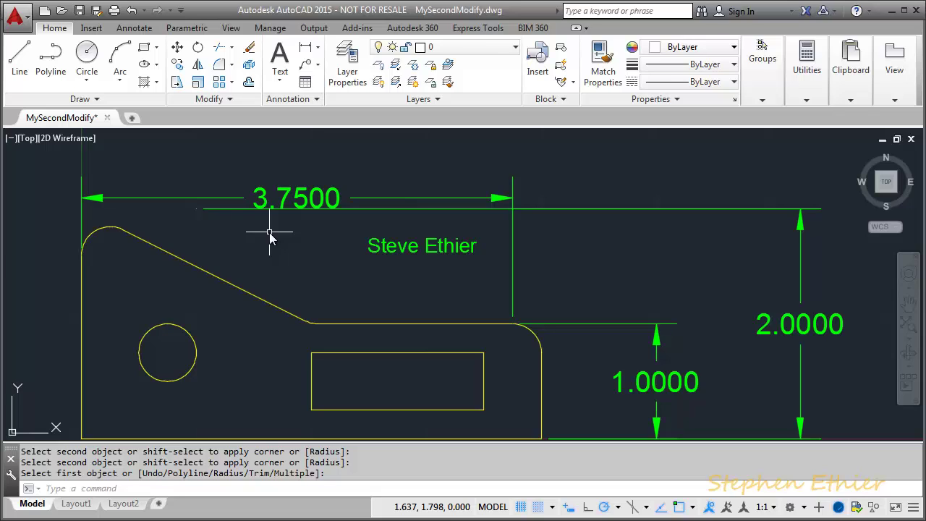
# - Stretch the overall width dimension's right extension origin to the lower end of the right-hand fillet arc on the vertical edge
pyautogui.press('Escape')
pyautogui.click(303, 196)
pyautogui.click(512, 327)
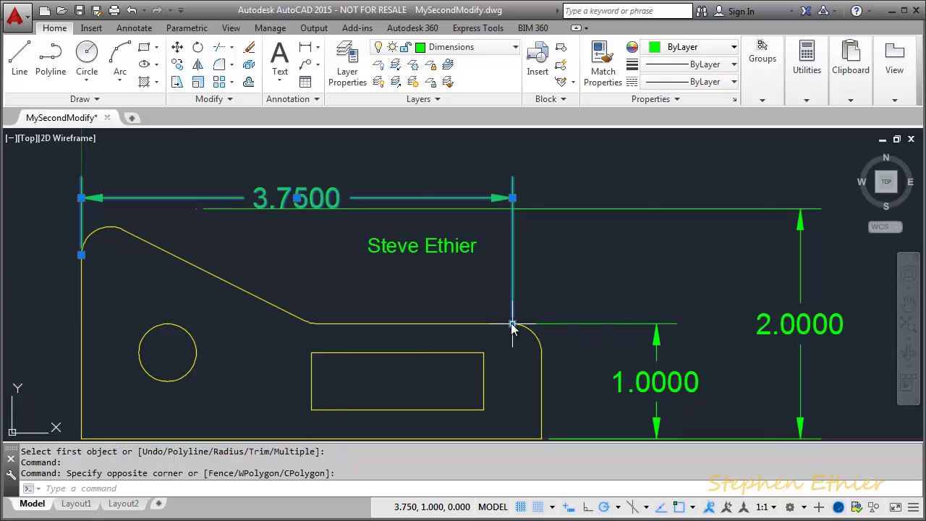
pyautogui.click(513, 323)
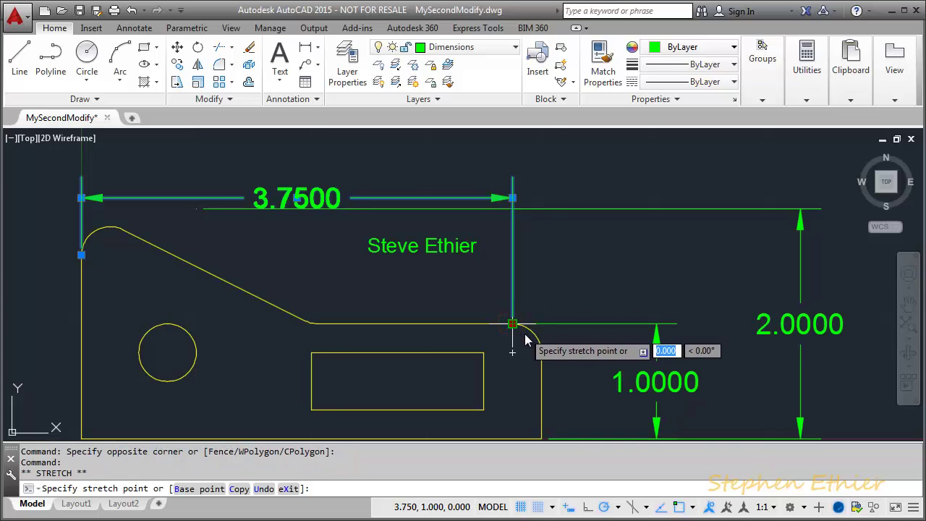
pyautogui.click(539, 351)
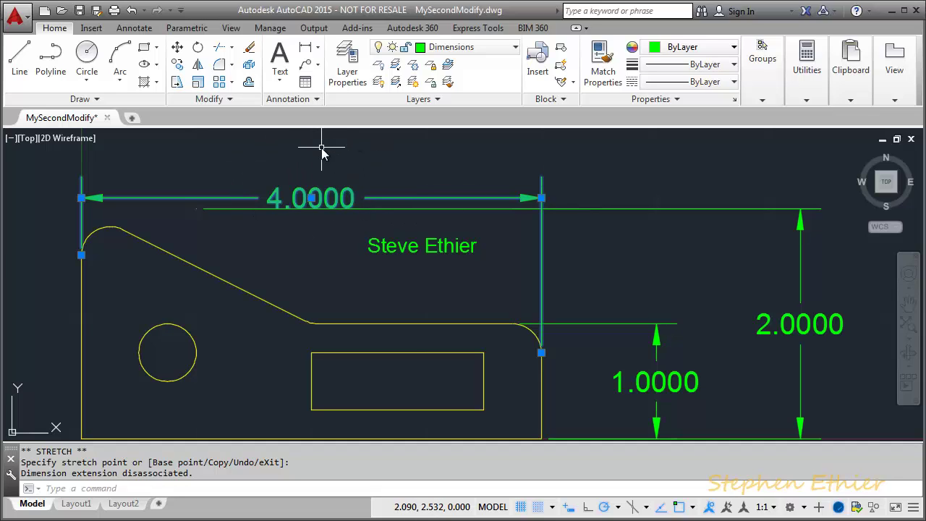
pyautogui.press('Escape')
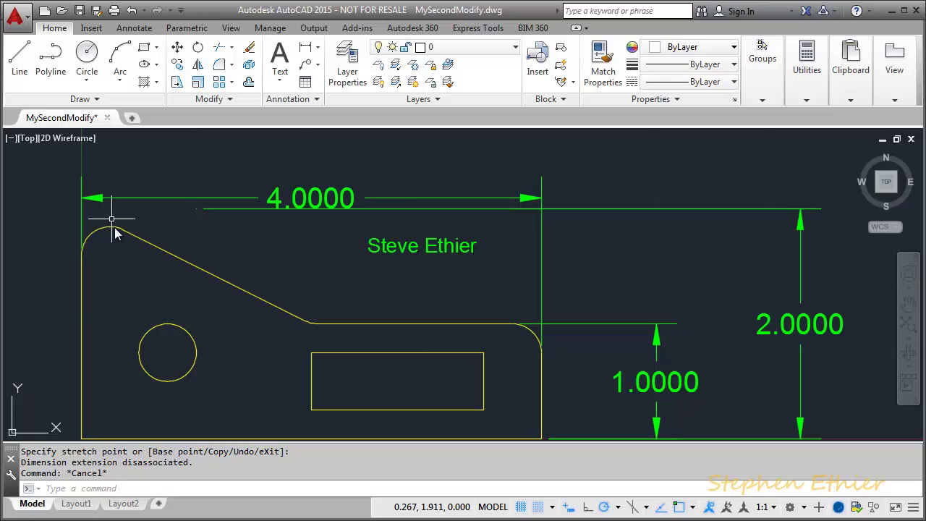
# - Stretch the overall height dimension's upper extension origin to the top quadrant of the upper-left fillet arc, with grid snap turned off
pyautogui.click(718, 210)
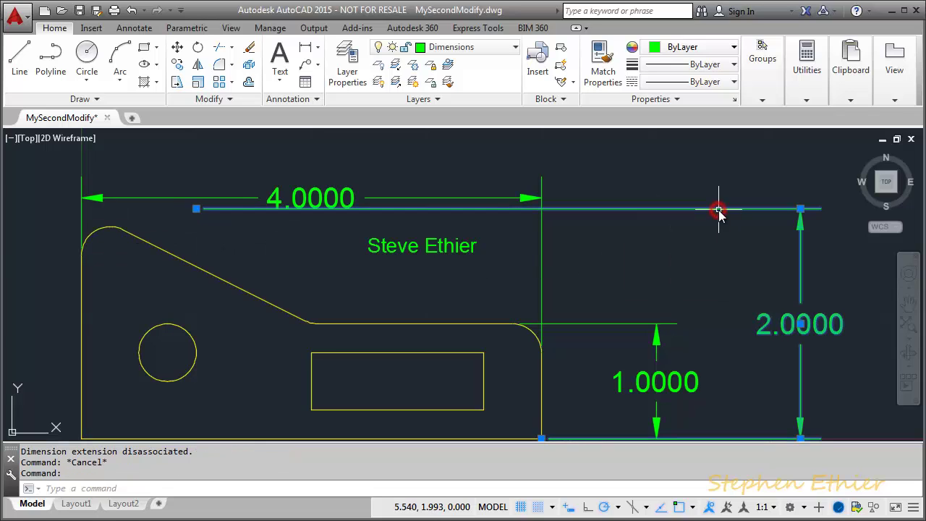
pyautogui.click(196, 209)
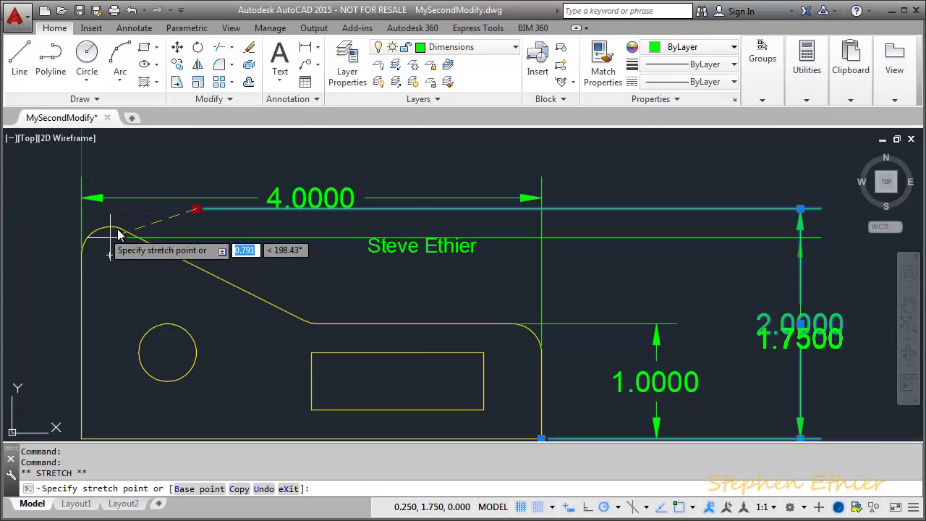
pyautogui.keyDown('shift'); pyautogui.rightClick(143, 230); pyautogui.keyUp('shift')
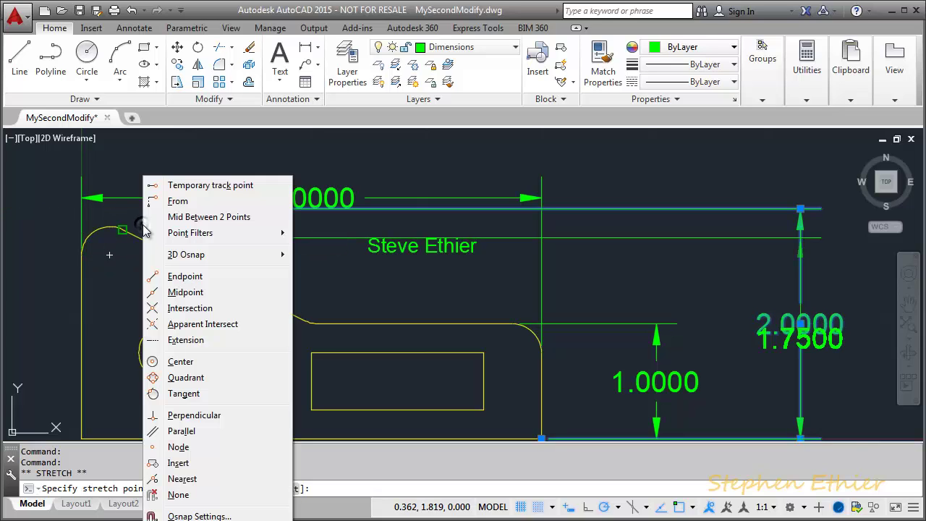
pyautogui.click(190, 377)
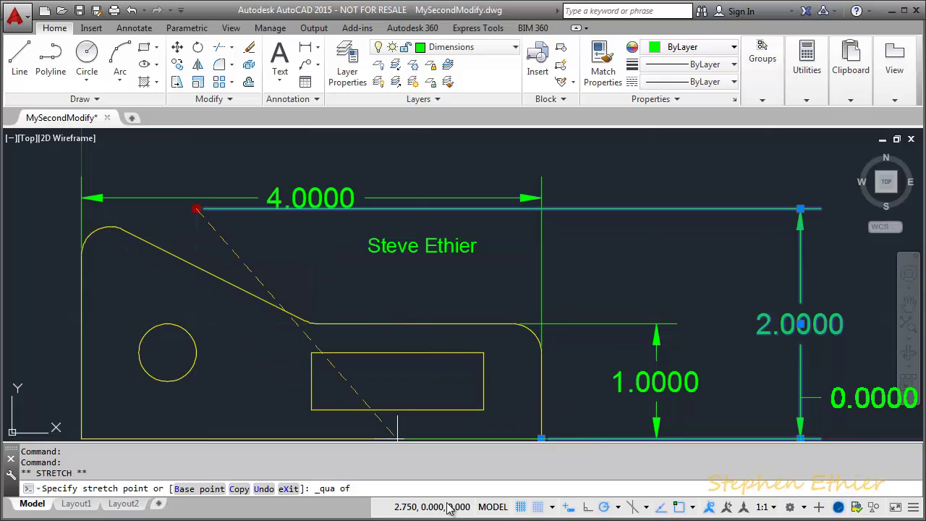
pyautogui.click(538, 507)
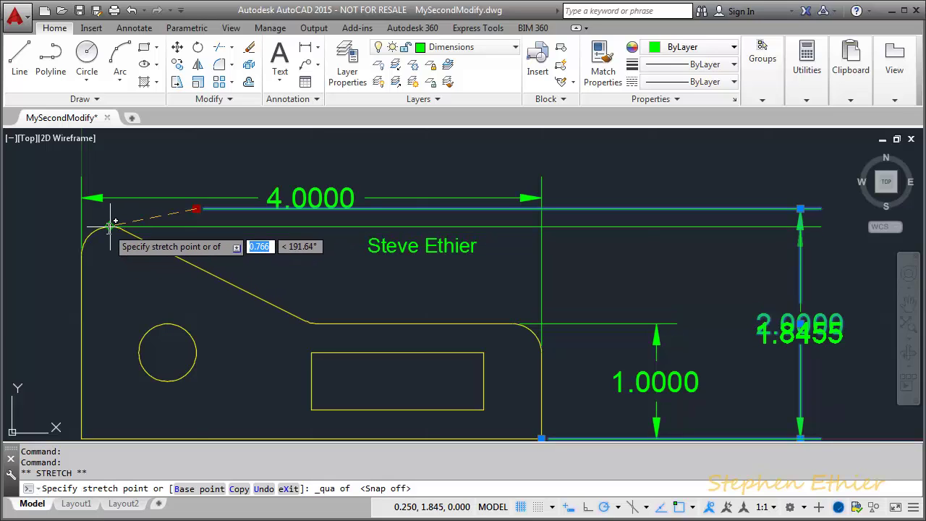
pyautogui.click(109, 226)
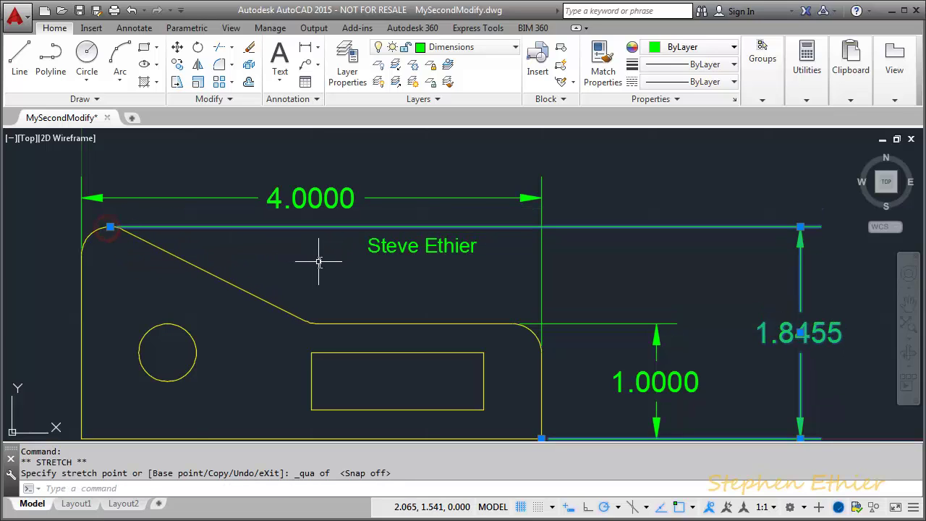
pyautogui.press('Escape')
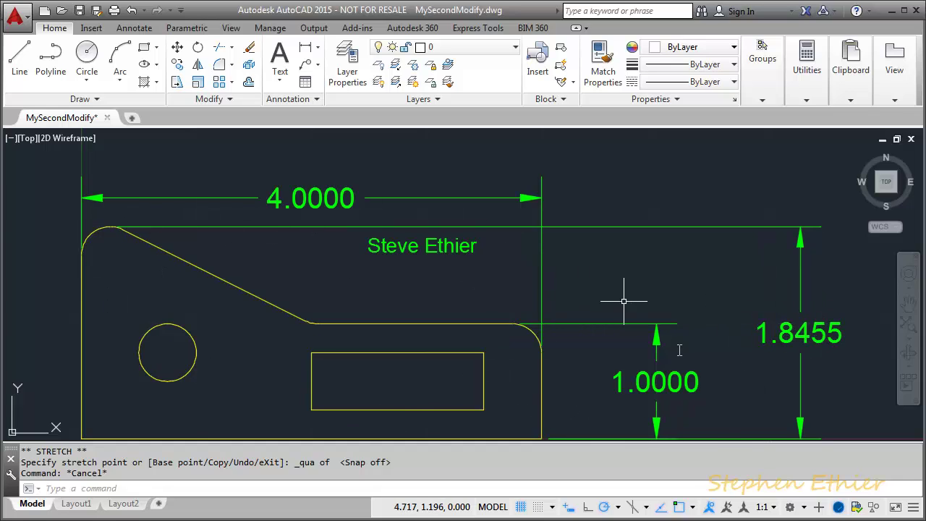
# - Turn grid snap back on and save the drawing
pyautogui.click(538, 507)
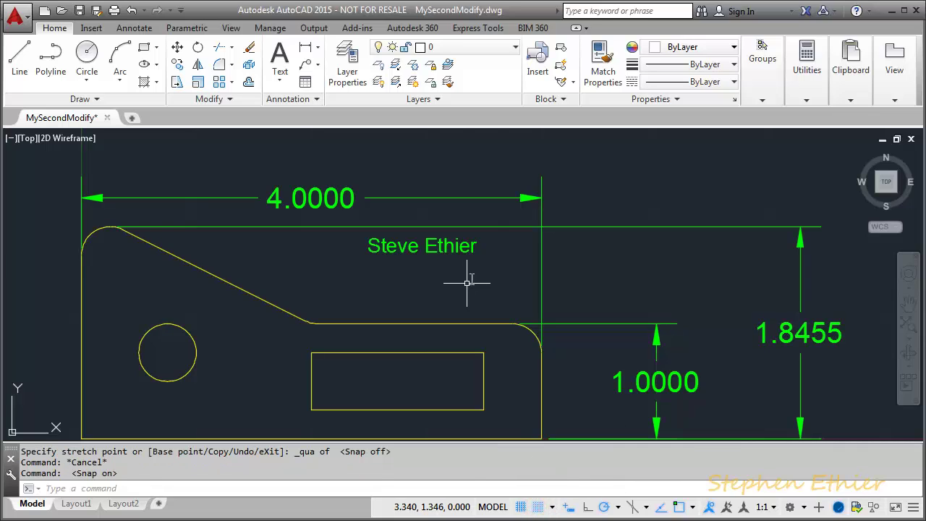
pyautogui.click(81, 11)
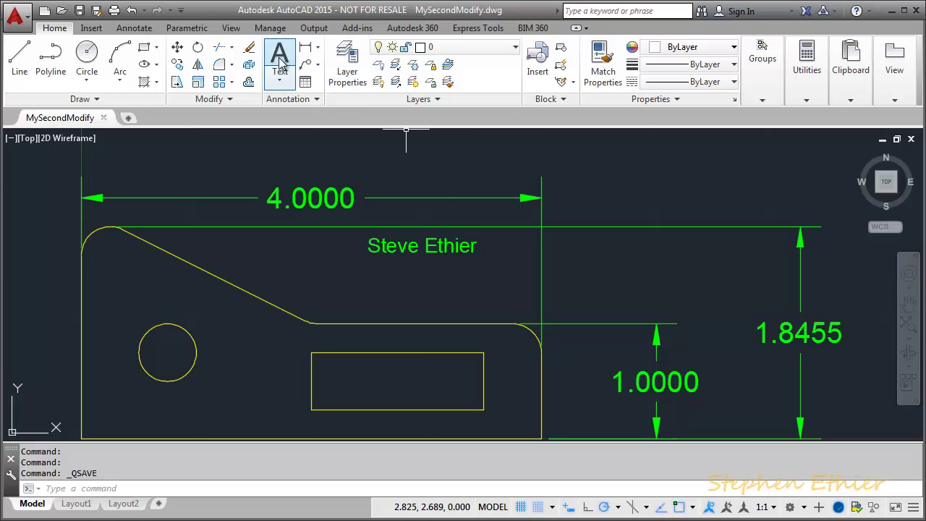
# - Chamfer the outline's lower-left corner between the bottom and left edges with both distances set to 0.5
pyautogui.click(233, 66)
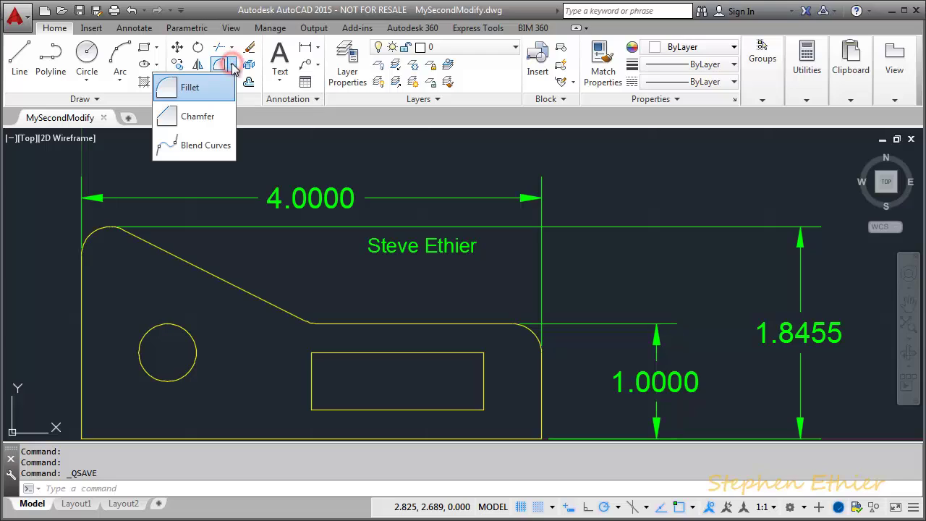
pyautogui.click(196, 115)
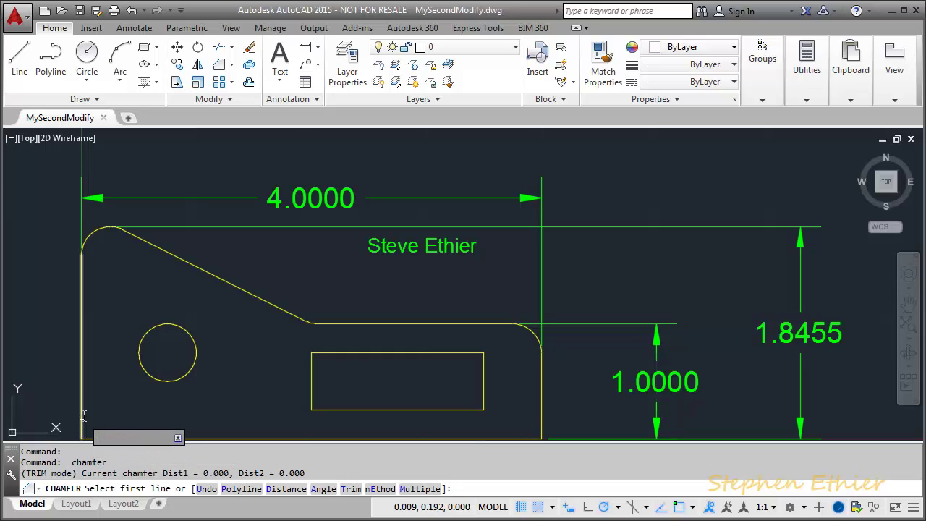
pyautogui.click(282, 489)
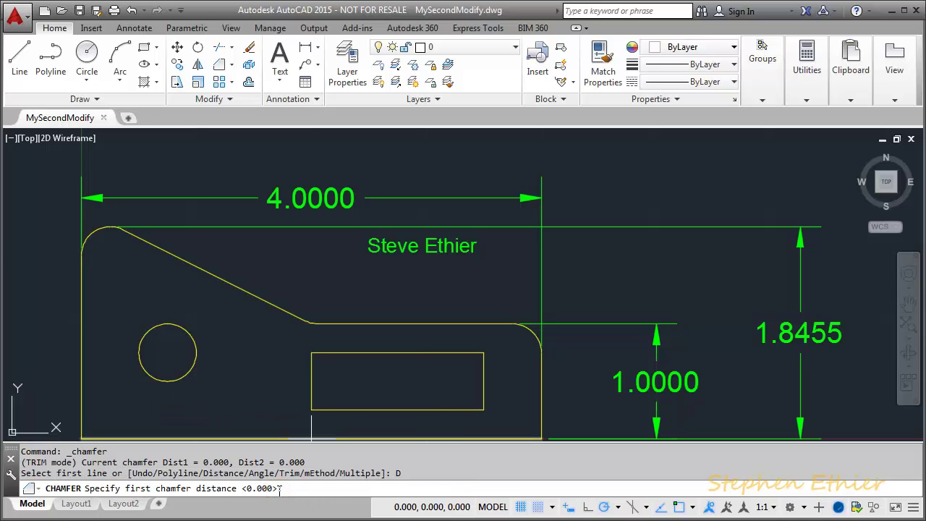
pyautogui.write('.5')
pyautogui.press('Return')
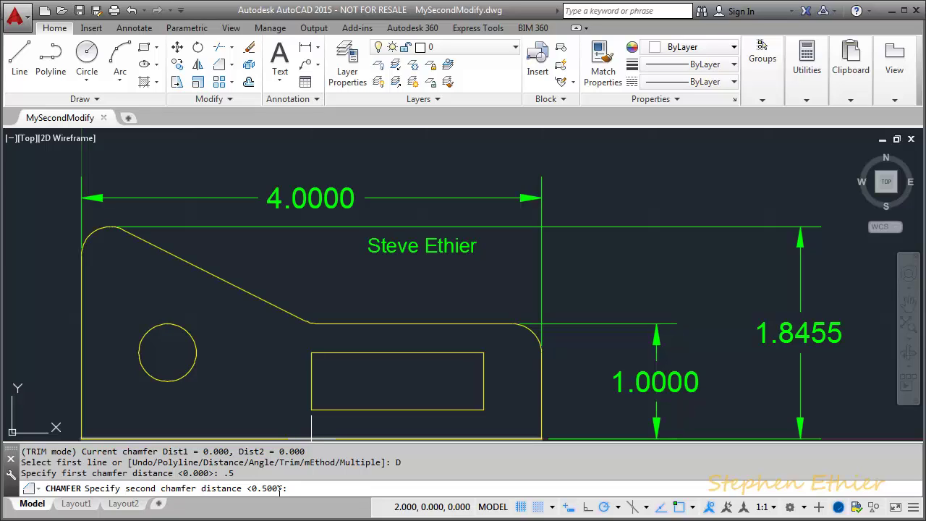
pyautogui.press('Return')
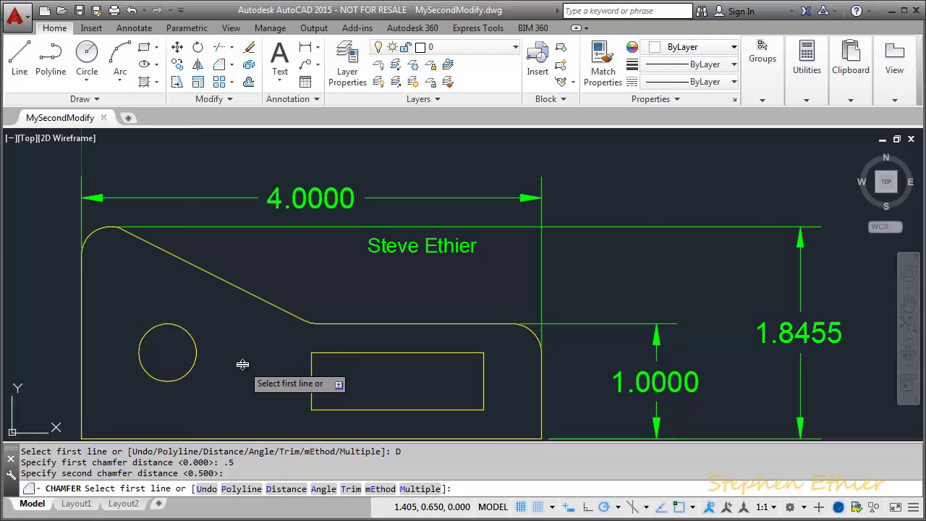
pyautogui.click(119, 439)
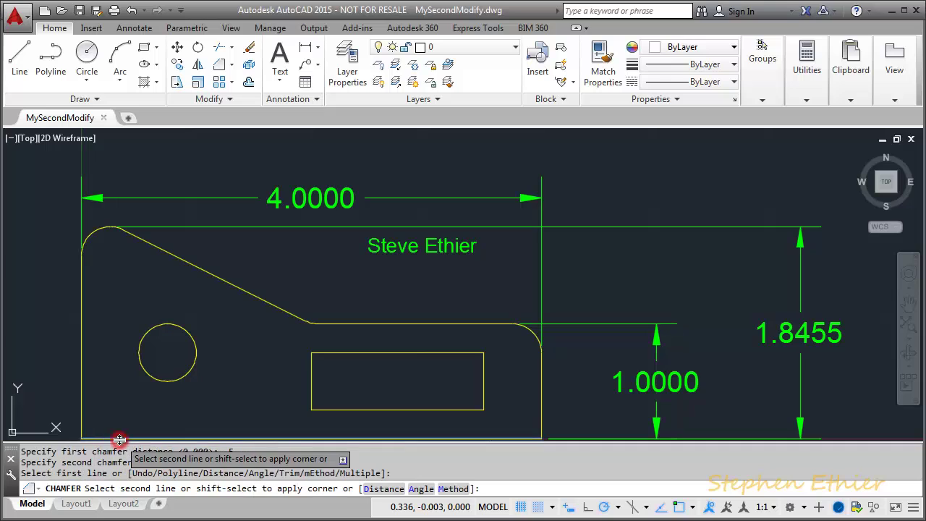
pyautogui.click(82, 390)
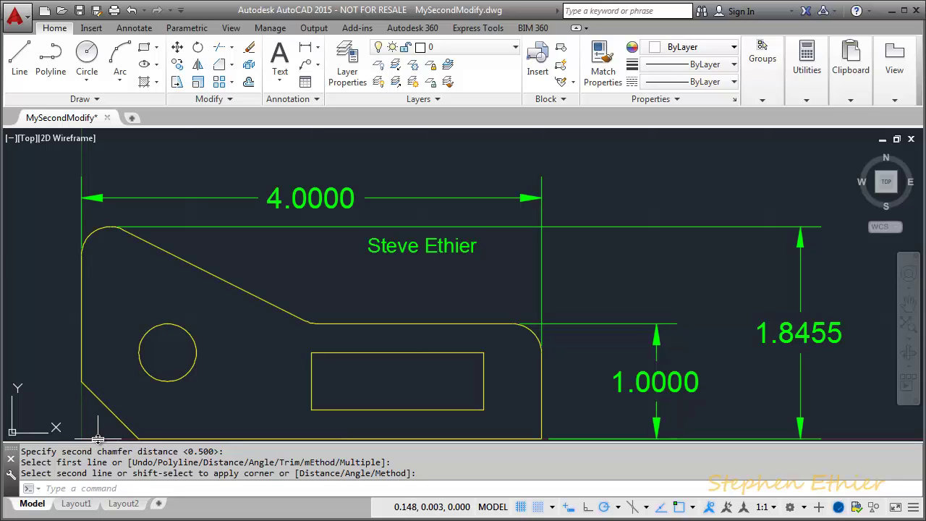
pyautogui.click(117, 432)
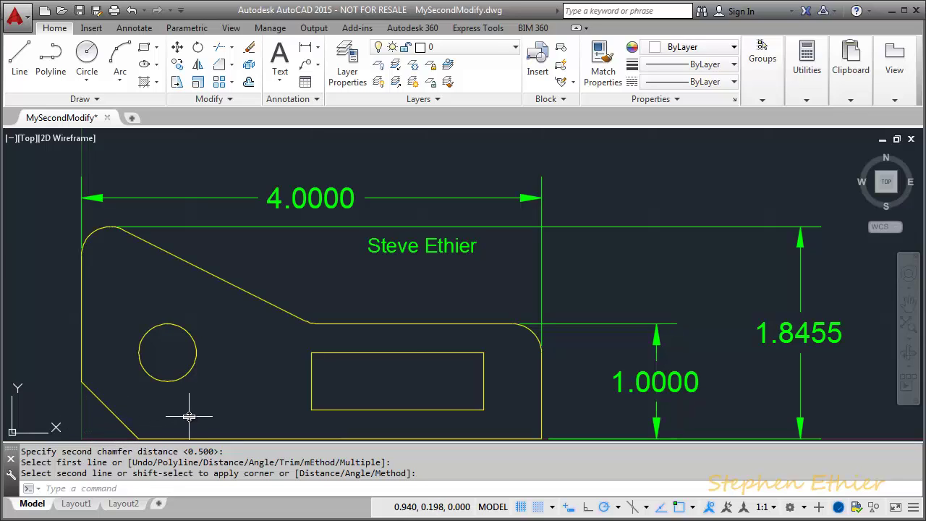